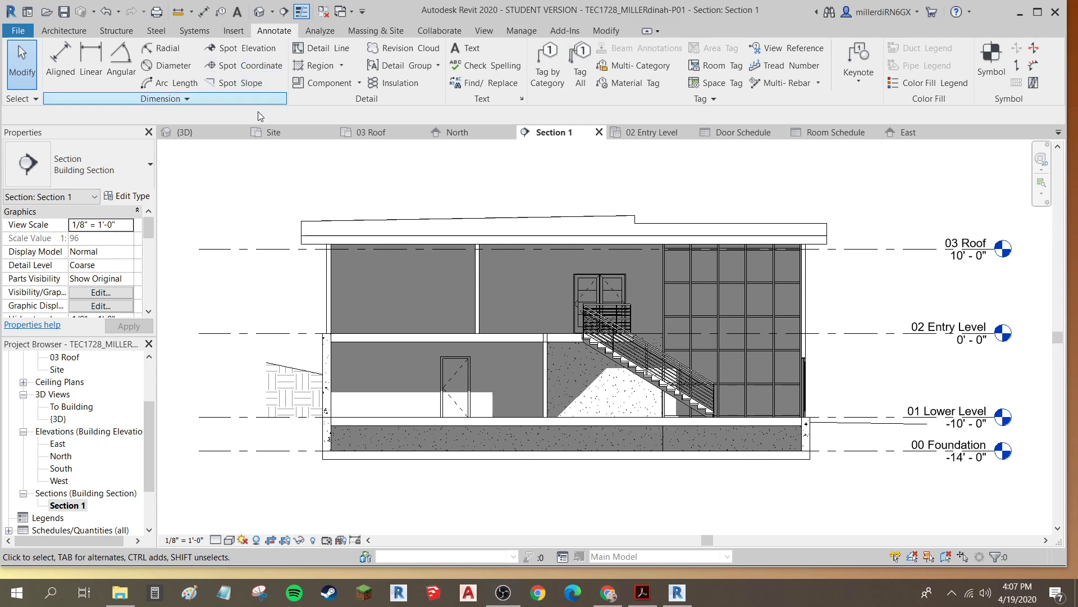
Open the default {3D} view and turn on shadows for the building seen from its front-right corner
{"action": "double_click", "coordinate": [58, 419]}
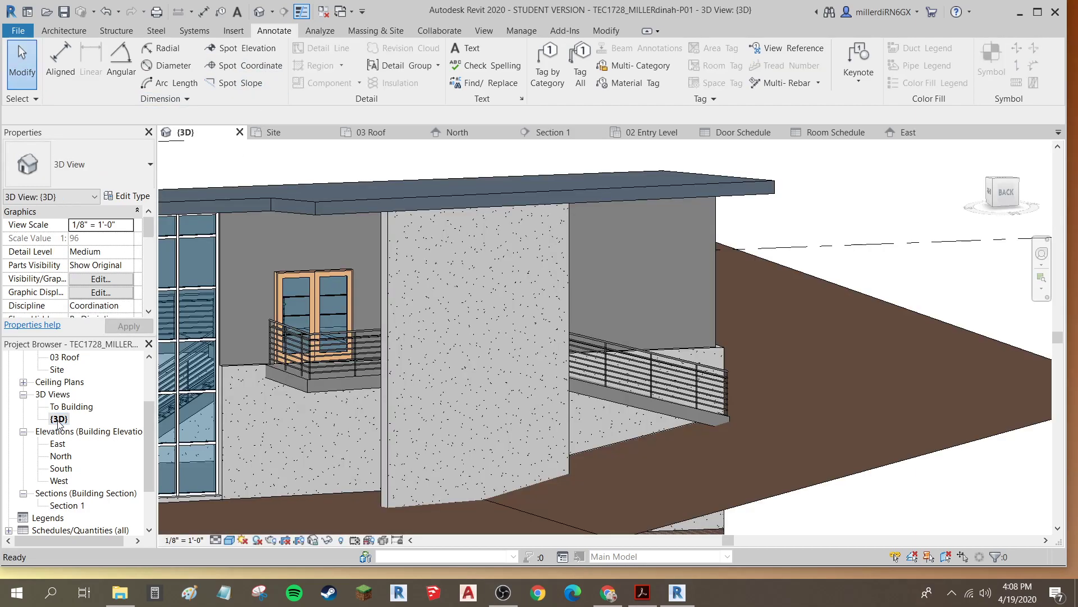
{"action": "scroll", "coordinate": [337, 393], "scroll_direction": "down", "scroll_amount": 3}
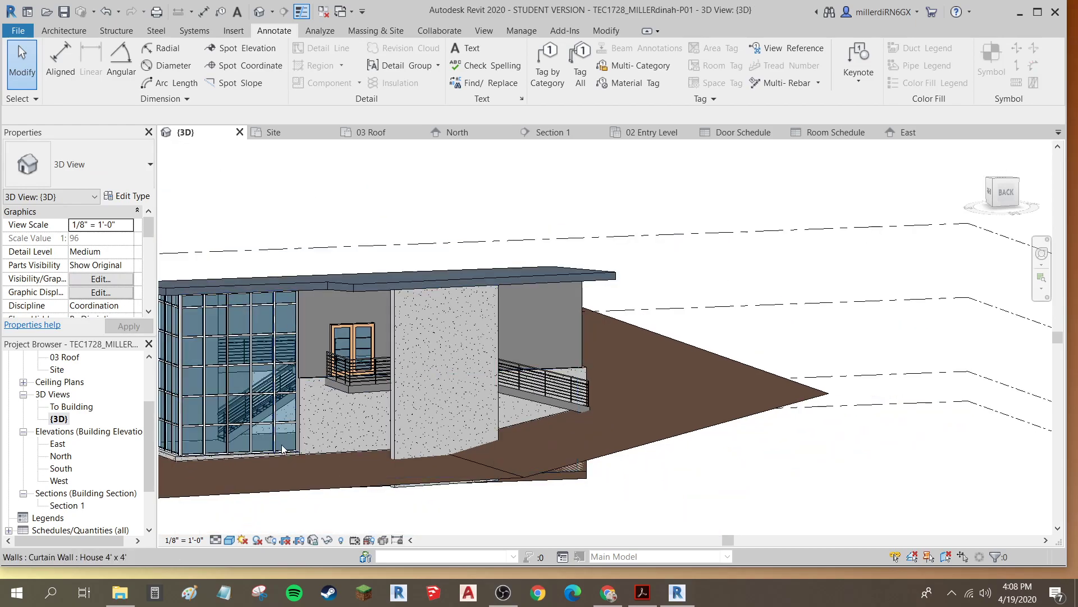
{"action": "middle_click_drag", "start_coordinate": [281, 443], "coordinate": [494, 477], "text": "shift"}
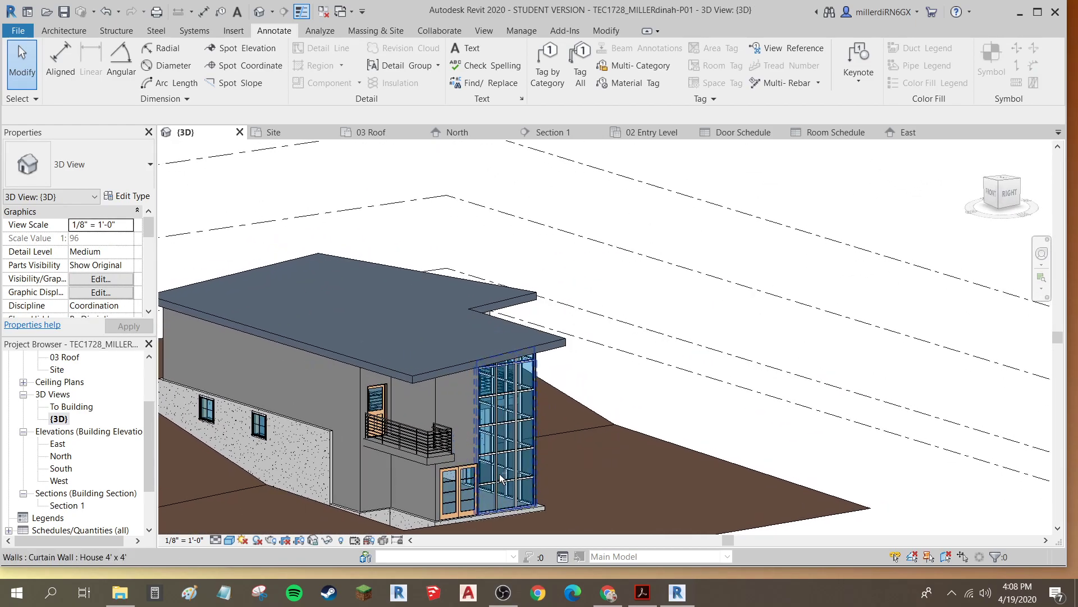
{"action": "middle_click_drag", "start_coordinate": [282, 508], "coordinate": [391, 472], "text": "shift"}
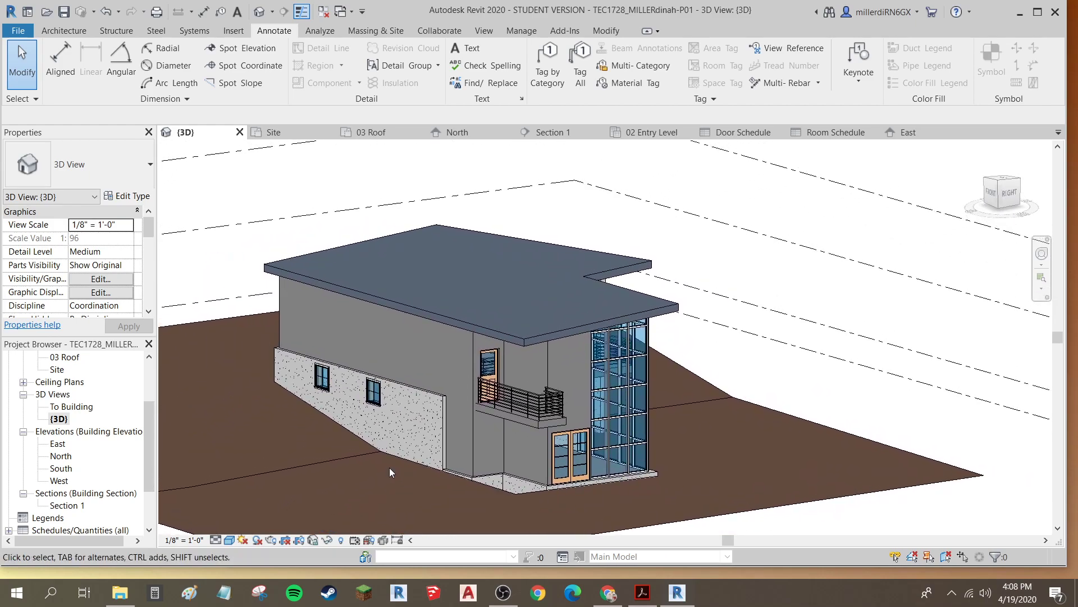
{"action": "left_click", "coordinate": [257, 540]}
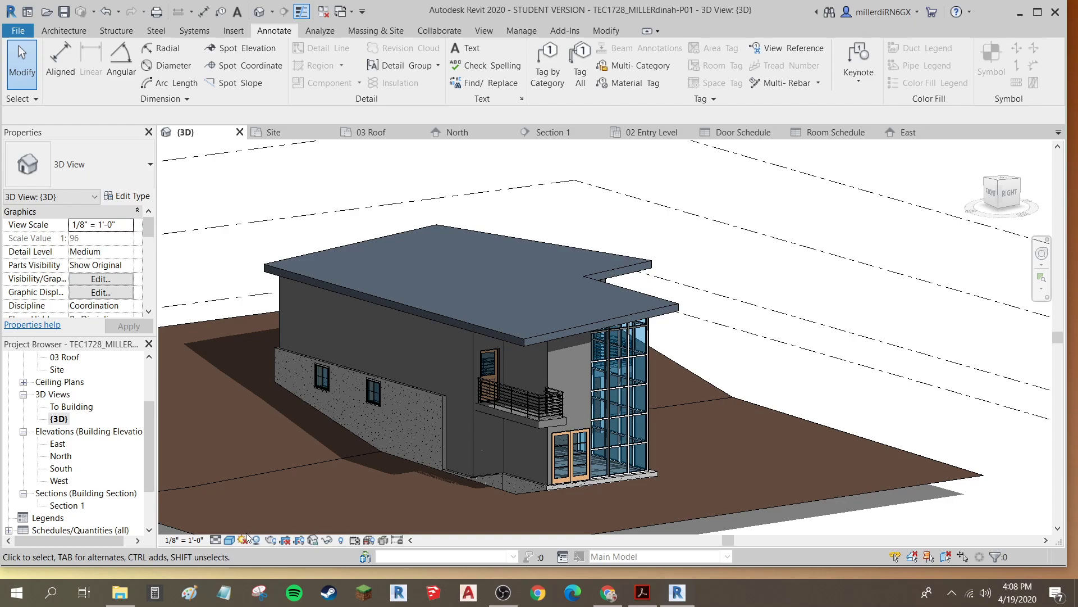
Configure the sun settings as a Single Day solar study dated 6/21/2020, running from sunrise to sunset
{"action": "left_click", "coordinate": [242, 540]}
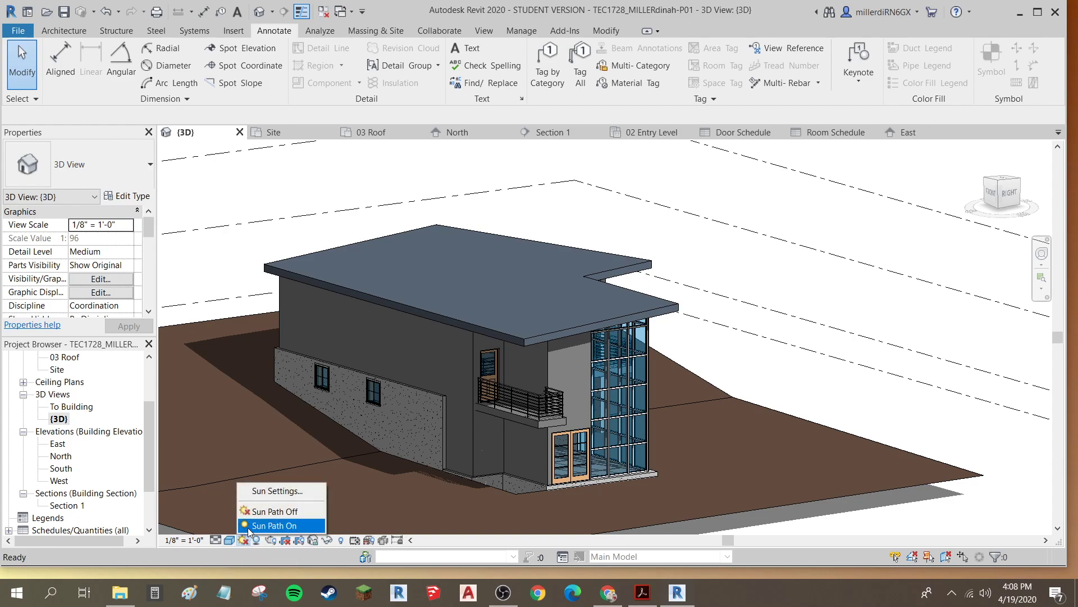
{"action": "left_click", "coordinate": [254, 492]}
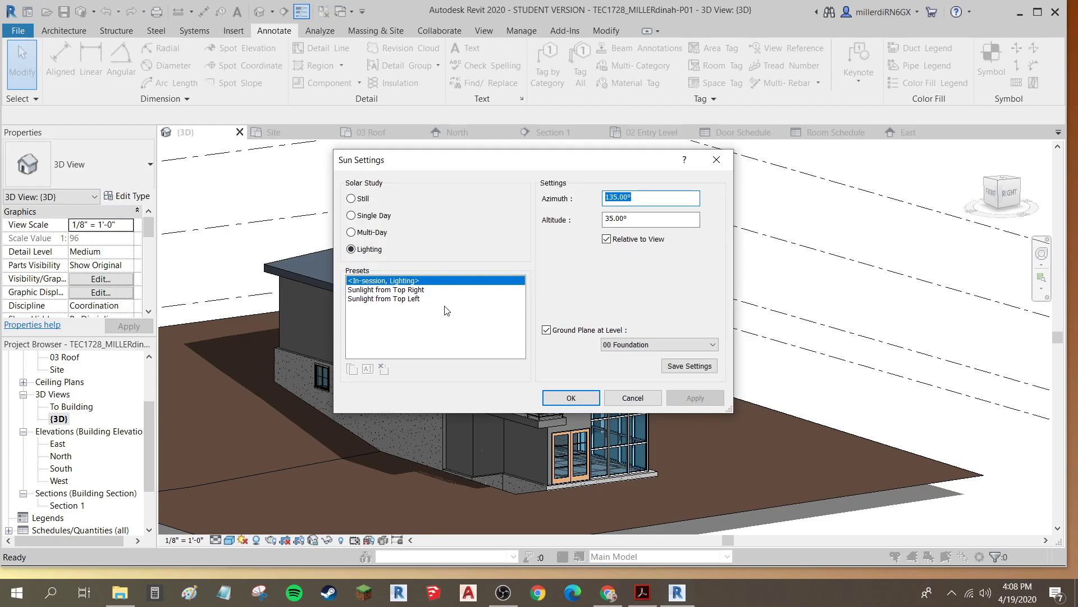
{"action": "left_click", "coordinate": [352, 217]}
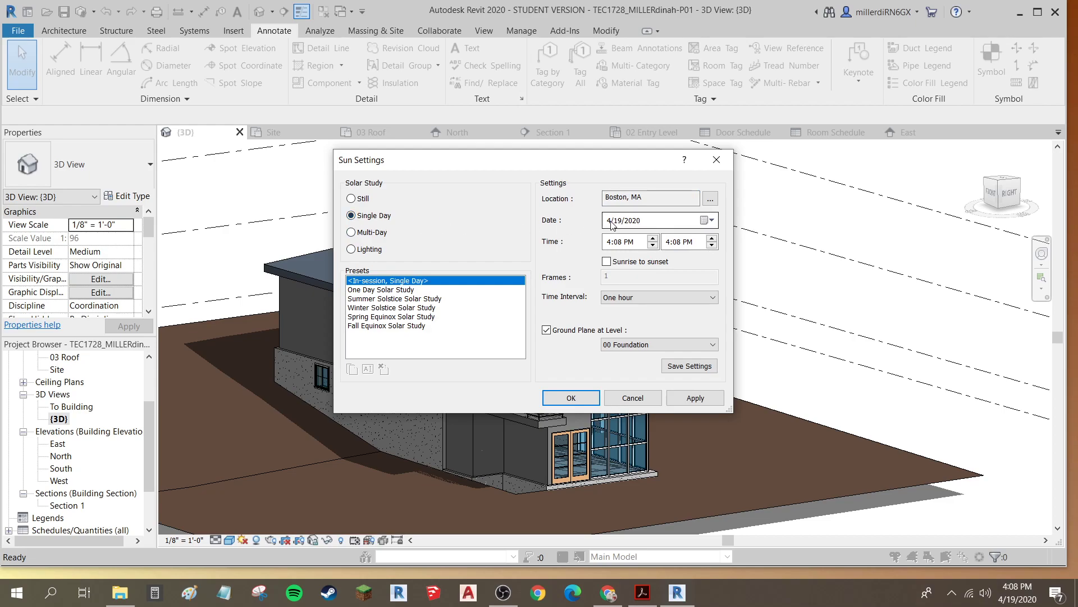
{"action": "left_click", "coordinate": [611, 224]}
{"action": "left_click", "coordinate": [618, 221]}
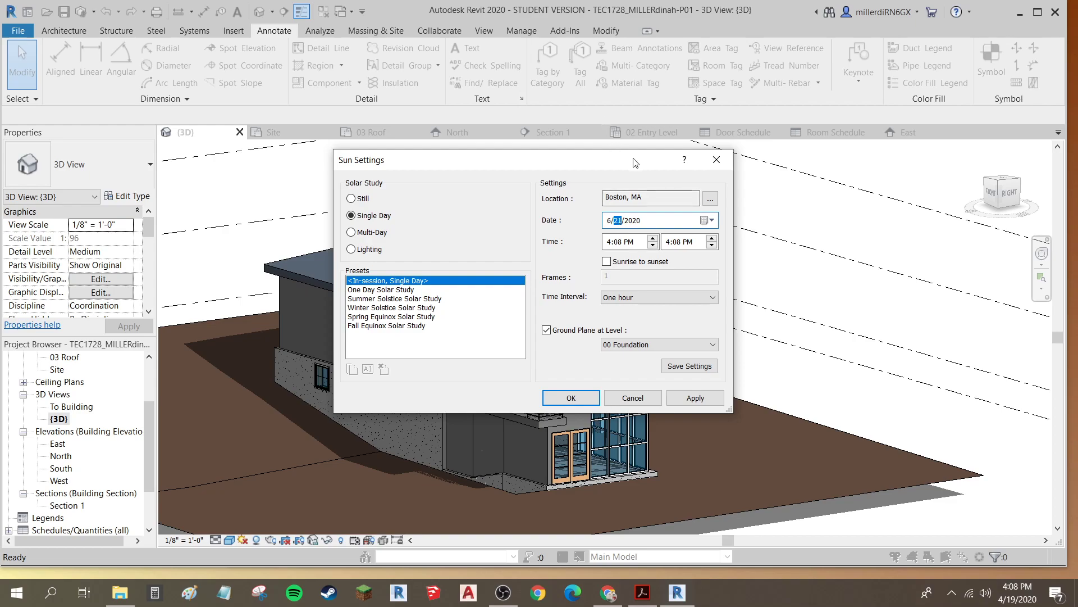
{"action": "key", "text": "Right"}
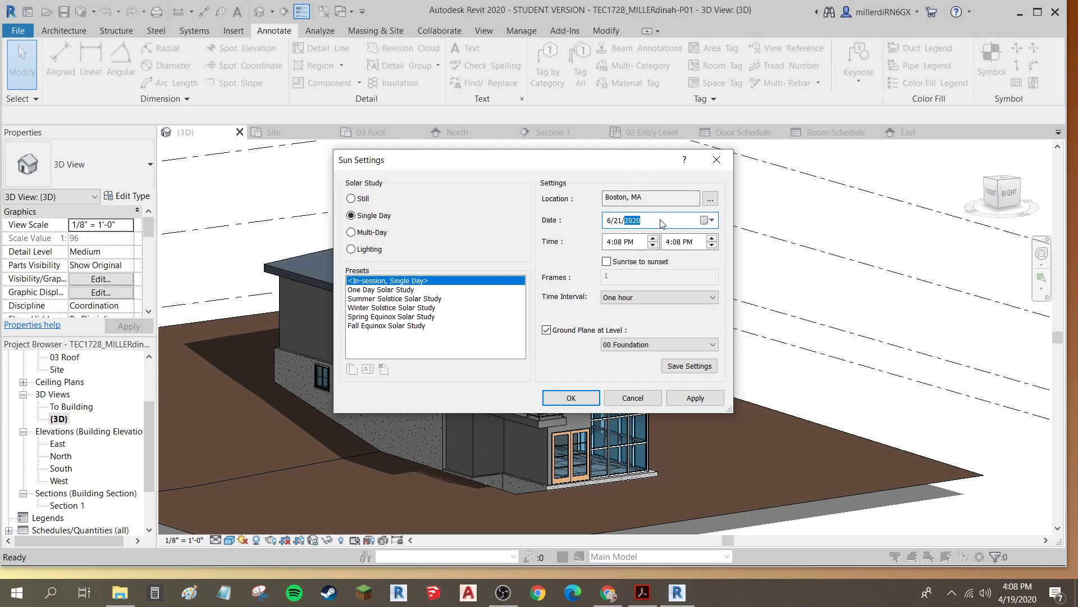
{"action": "left_click", "coordinate": [607, 262]}
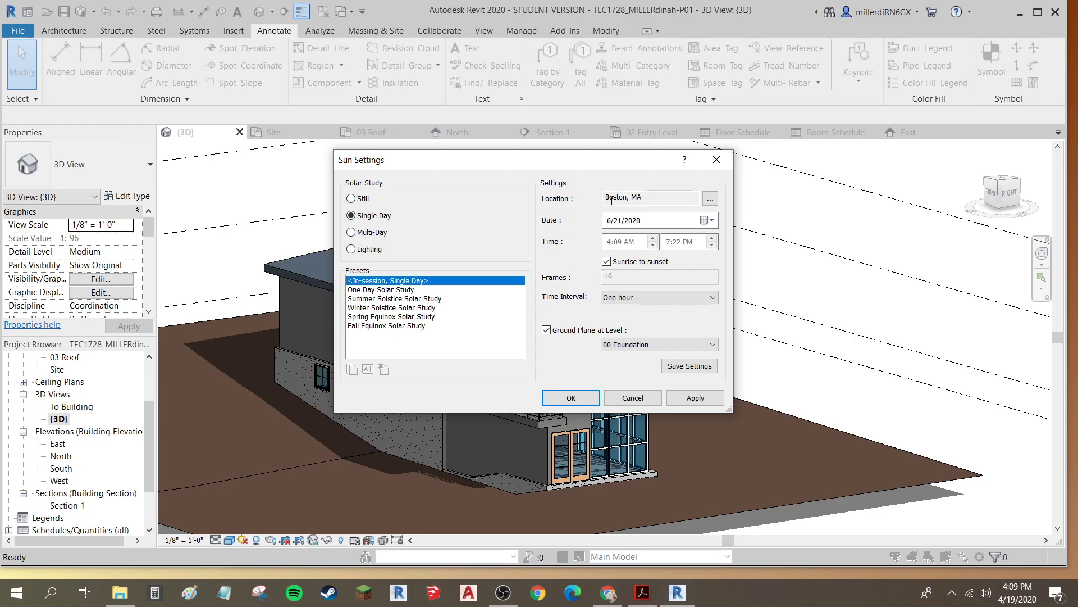
Set the project location for the solar study to Boone, NC
{"action": "left_click", "coordinate": [711, 200]}
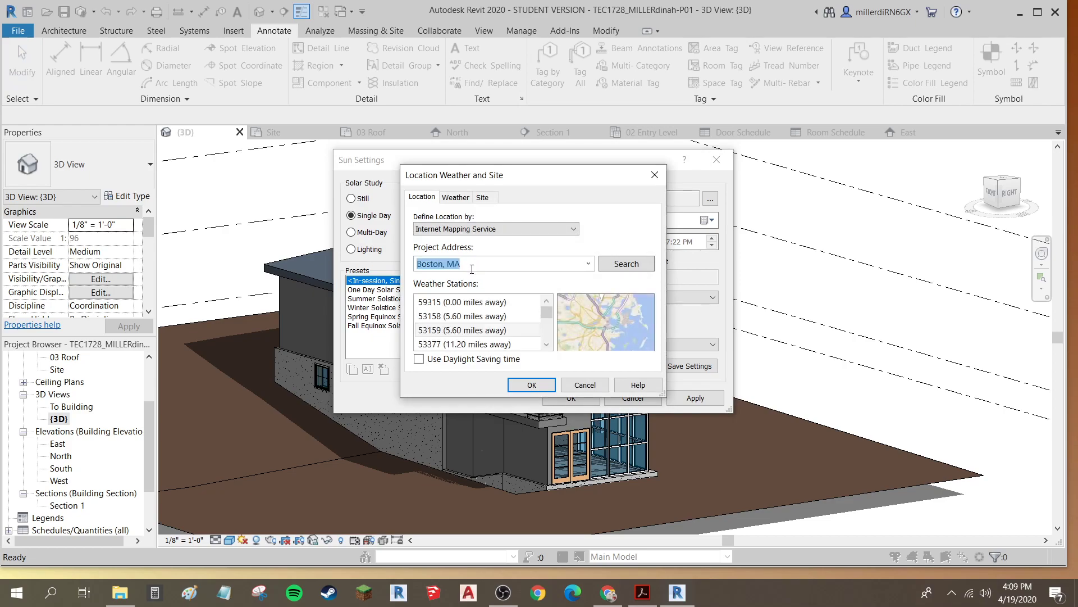
{"action": "type", "text": "oone"}
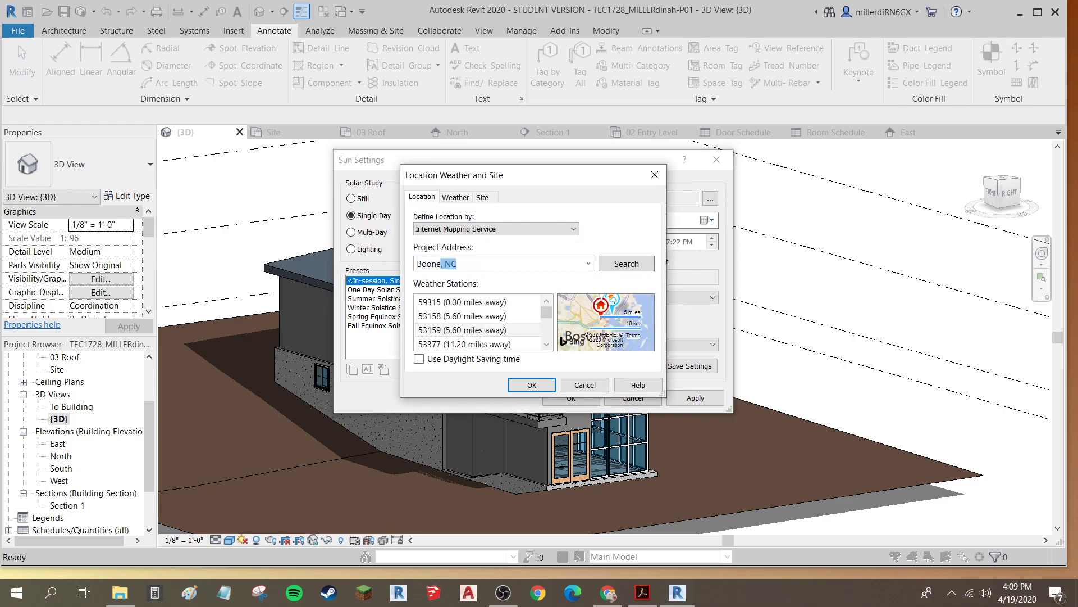
{"action": "key", "text": "Return"}
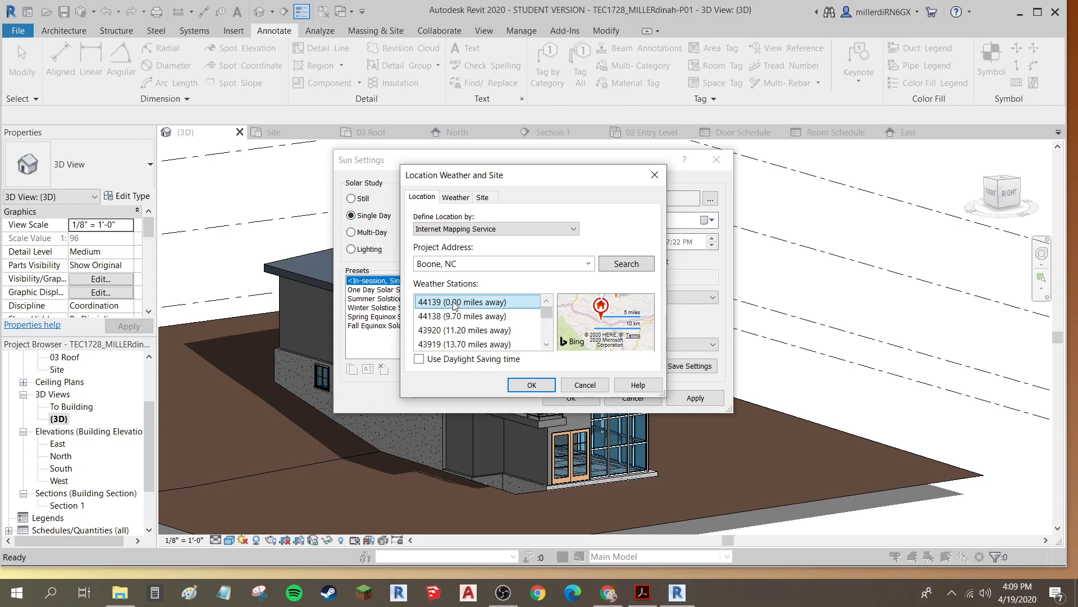
{"action": "left_click", "coordinate": [532, 386]}
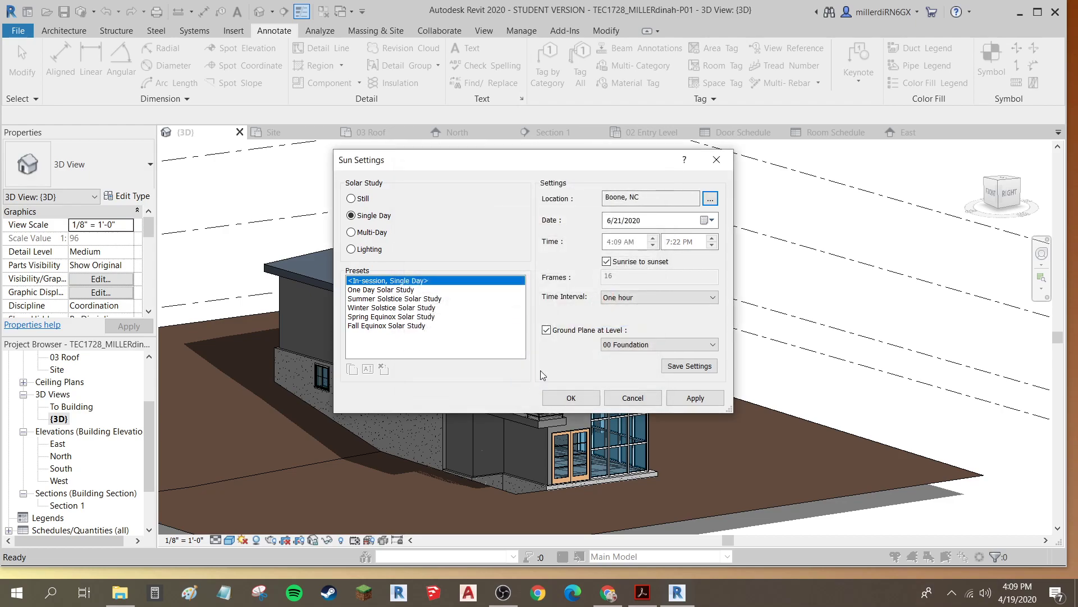
Set the solar study's time interval to 15 minutes, disable the ground plane at level, and accept the sun settings
{"action": "left_click", "coordinate": [646, 297]}
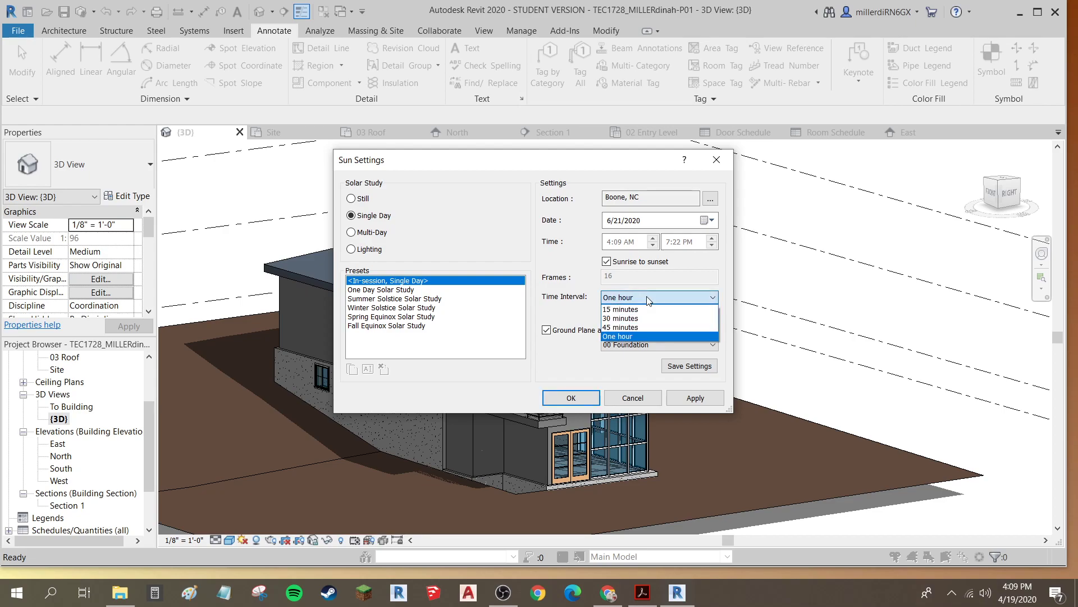
{"action": "left_click", "coordinate": [647, 309]}
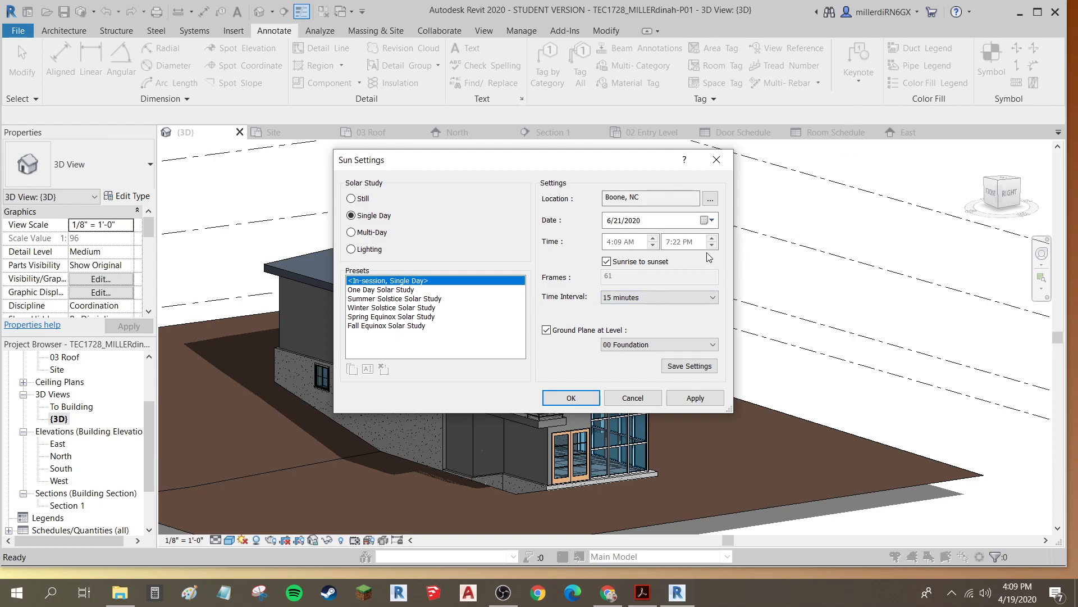
{"action": "left_click", "coordinate": [546, 331]}
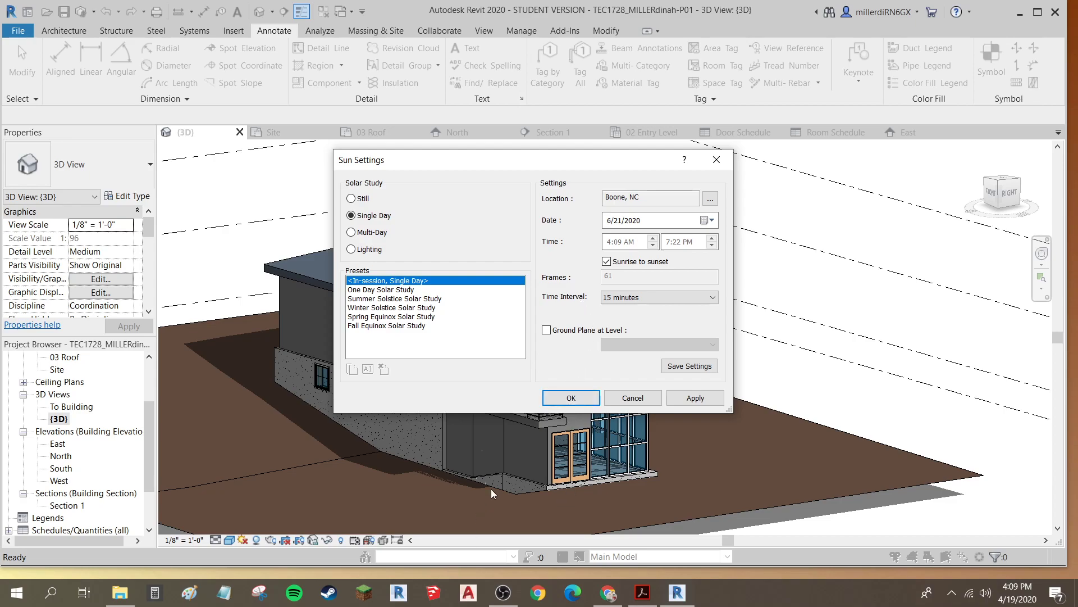
{"action": "left_click", "coordinate": [579, 399]}
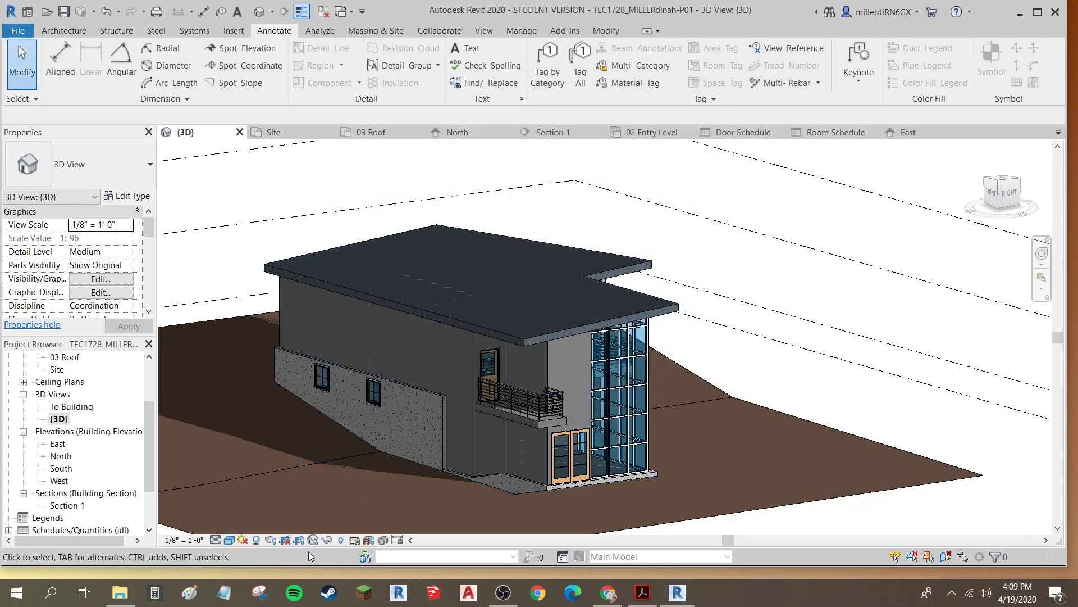
Preview the solar study animation and play it with the curtain wall and curved wall side of the building in view
{"action": "left_click", "coordinate": [243, 540]}
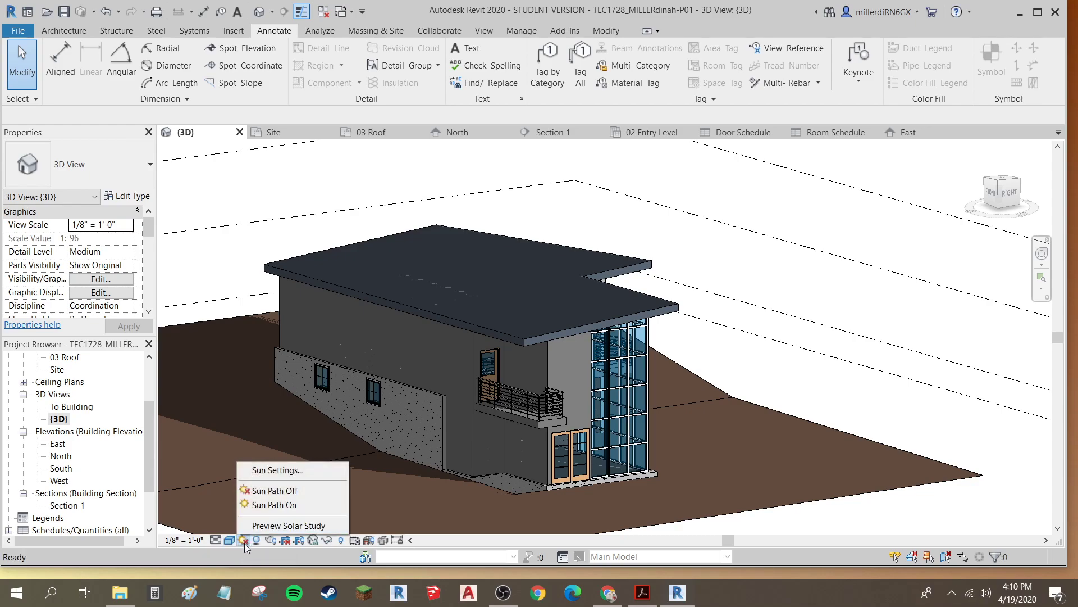
{"action": "left_click", "coordinate": [251, 525]}
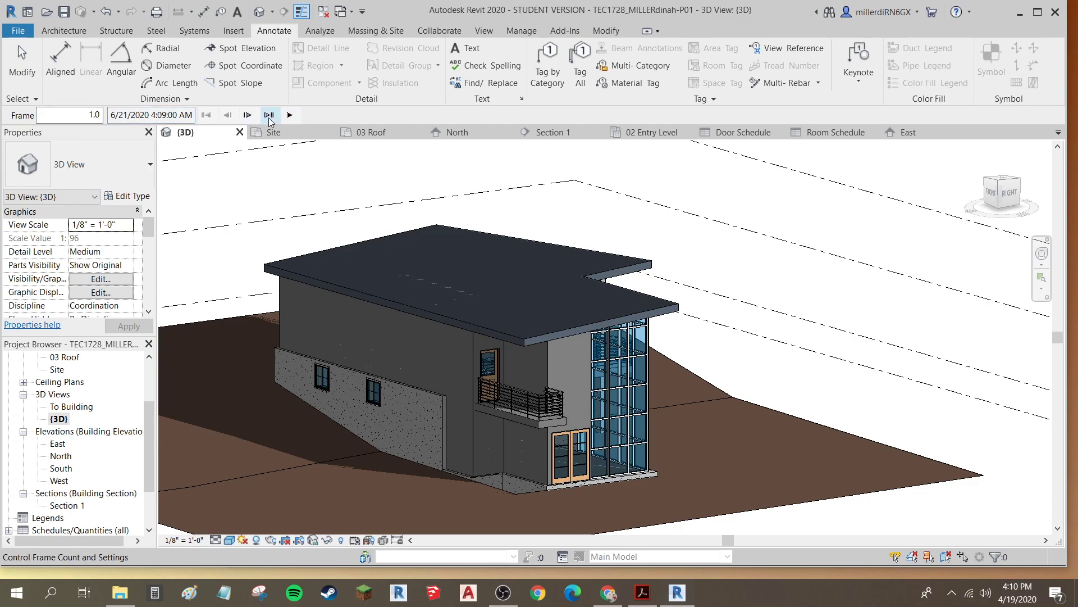
{"action": "left_click", "coordinate": [290, 117]}
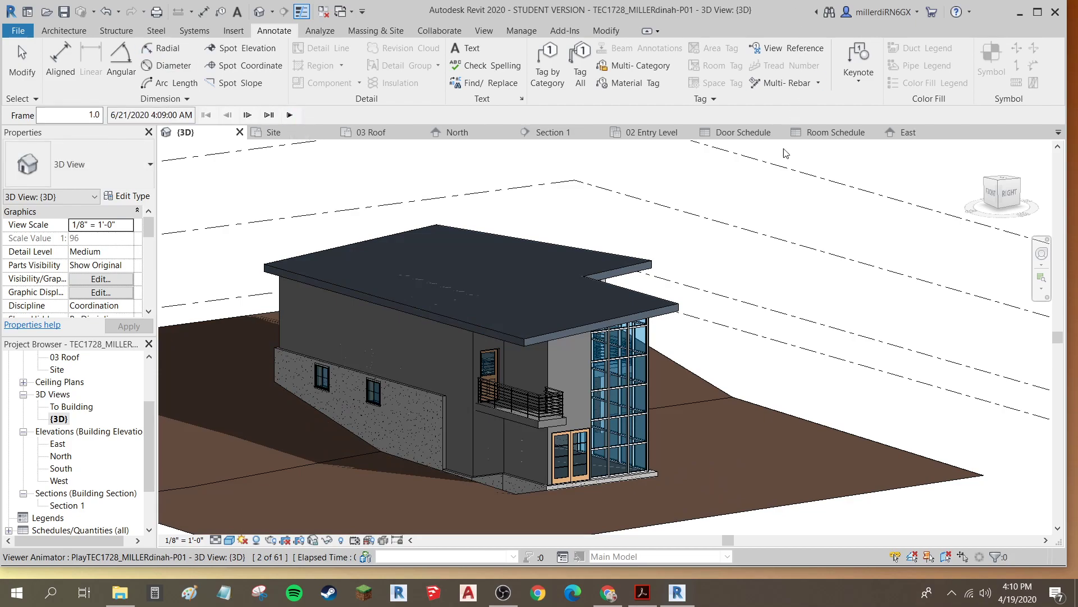
{"action": "mouse_move", "coordinate": [652, 438]}
{"action": "middle_mouse_down", "text": "shift"}
{"action": "mouse_move", "coordinate": [502, 464]}
{"action": "mouse_move", "coordinate": [567, 399]}
{"action": "mouse_move", "coordinate": [667, 447]}
{"action": "middle_mouse_up", "text": "shift"}
{"action": "left_click", "coordinate": [290, 115]}
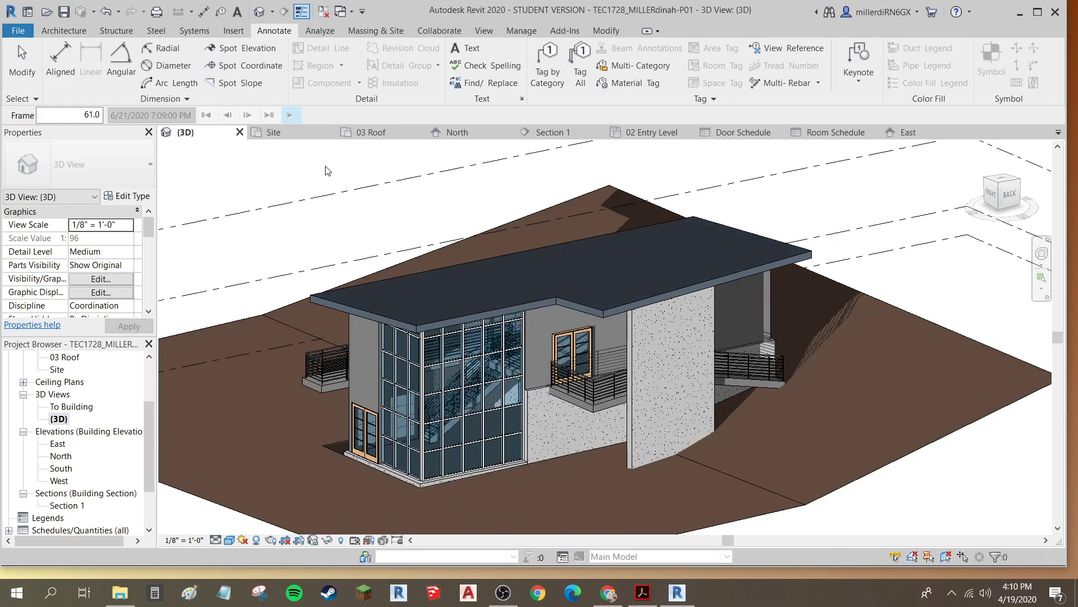
Start a solar study export of all frames at 1 frame per second in the Shaded with Edges visual style
{"action": "left_click", "coordinate": [19, 32]}
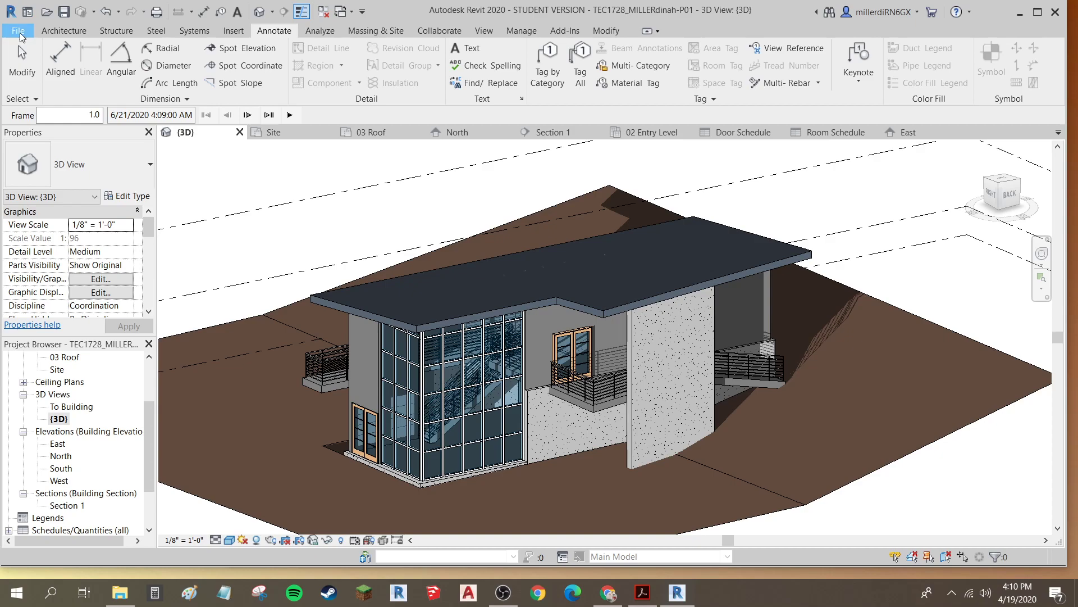
{"action": "mouse_move", "coordinate": [66, 266]}
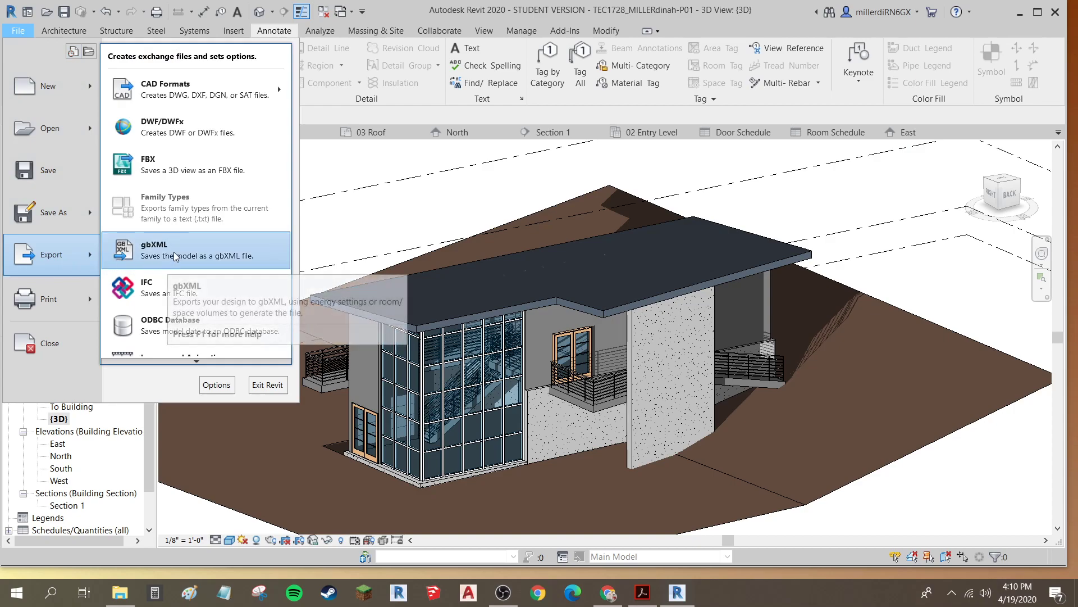
{"action": "scroll", "coordinate": [198, 362], "scroll_direction": "down", "scroll_amount": 3}
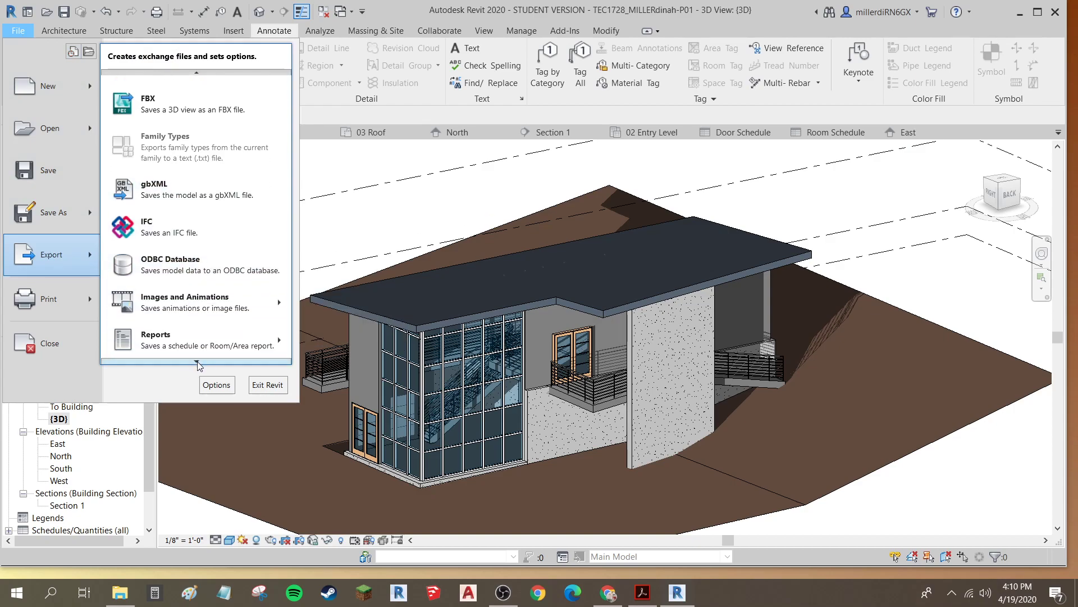
{"action": "mouse_move", "coordinate": [203, 277]}
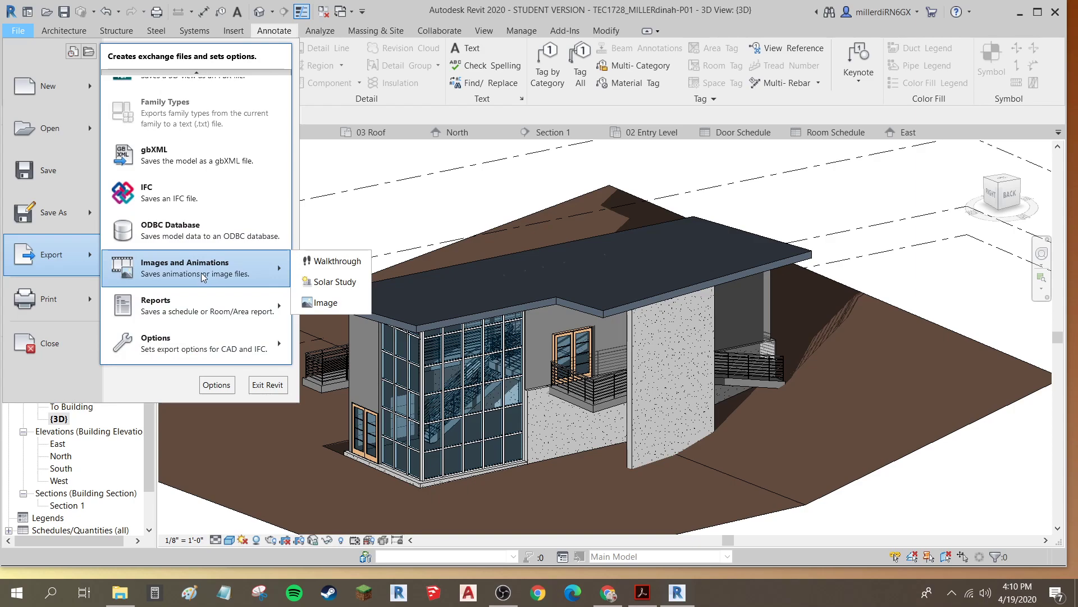
{"action": "left_click", "coordinate": [334, 283]}
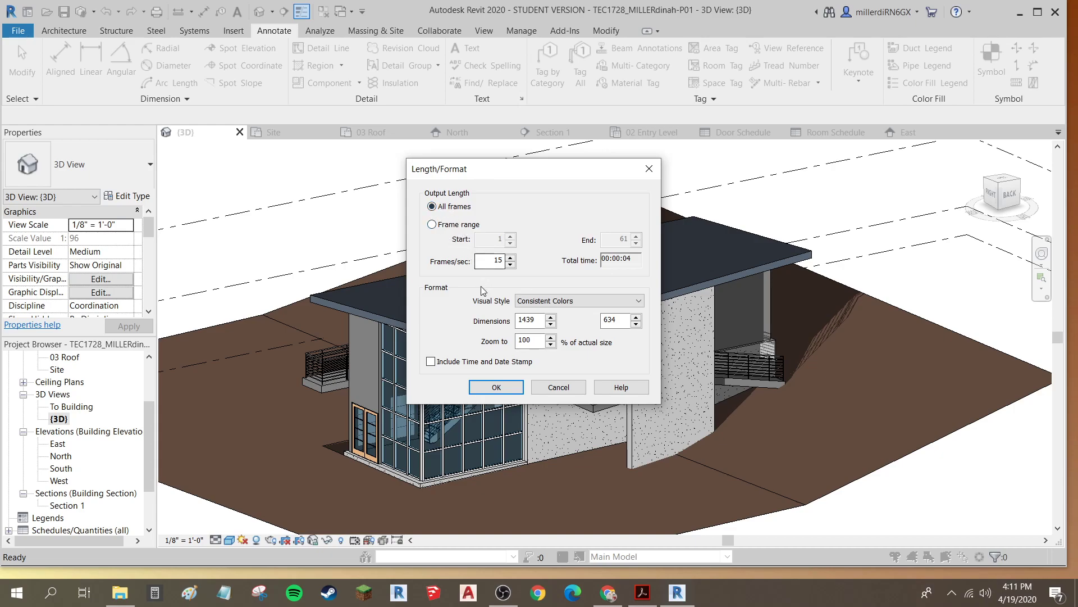
{"action": "double_click", "coordinate": [500, 263]}
{"action": "type", "text": "1"}
{"action": "left_click", "coordinate": [546, 305]}
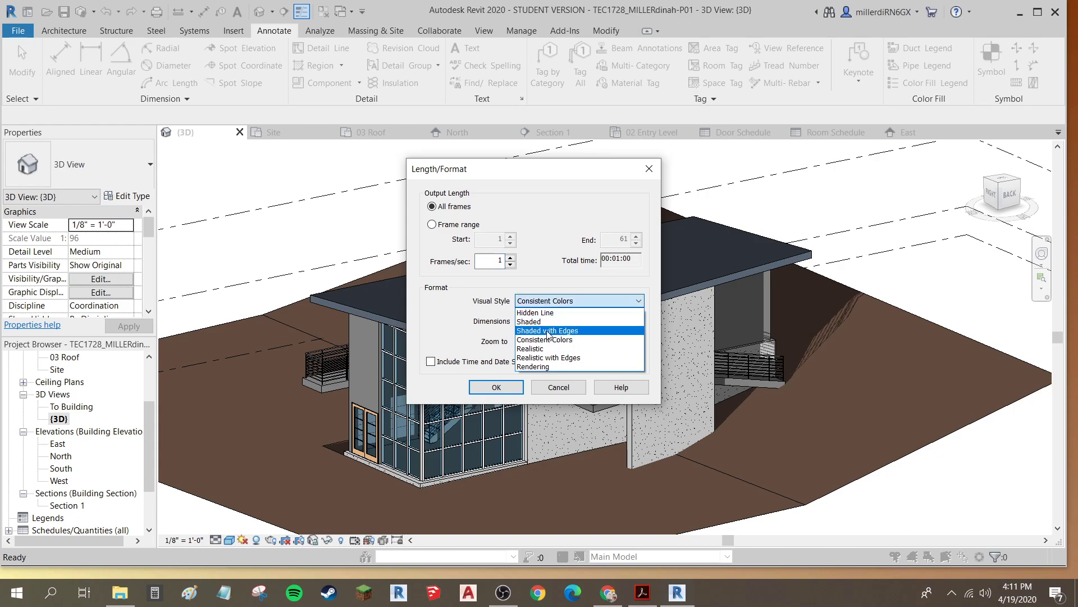
{"action": "left_click", "coordinate": [547, 331]}
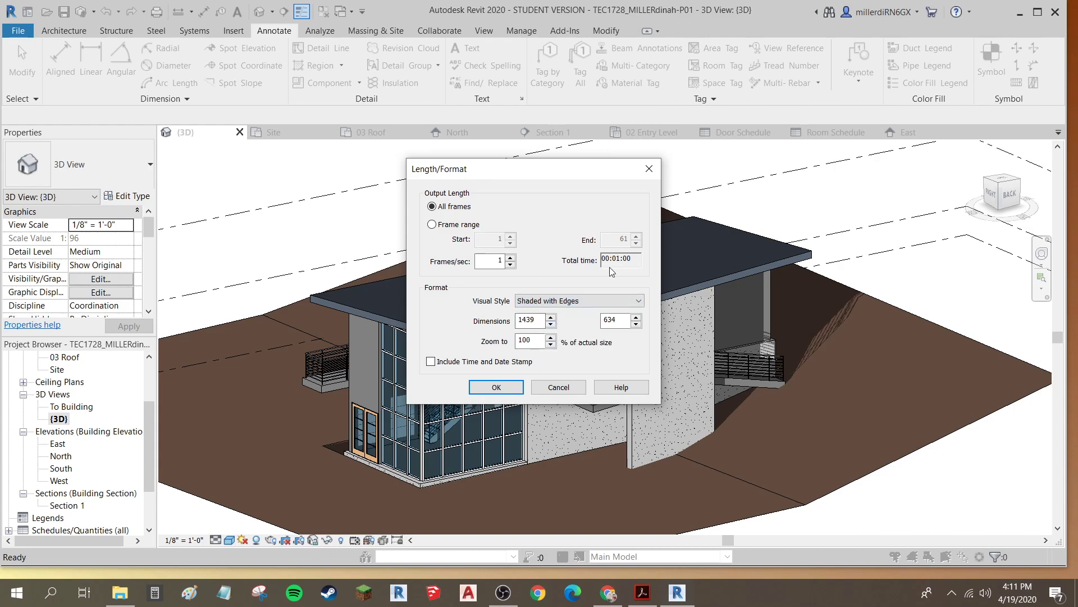
{"action": "left_click", "coordinate": [495, 387]}
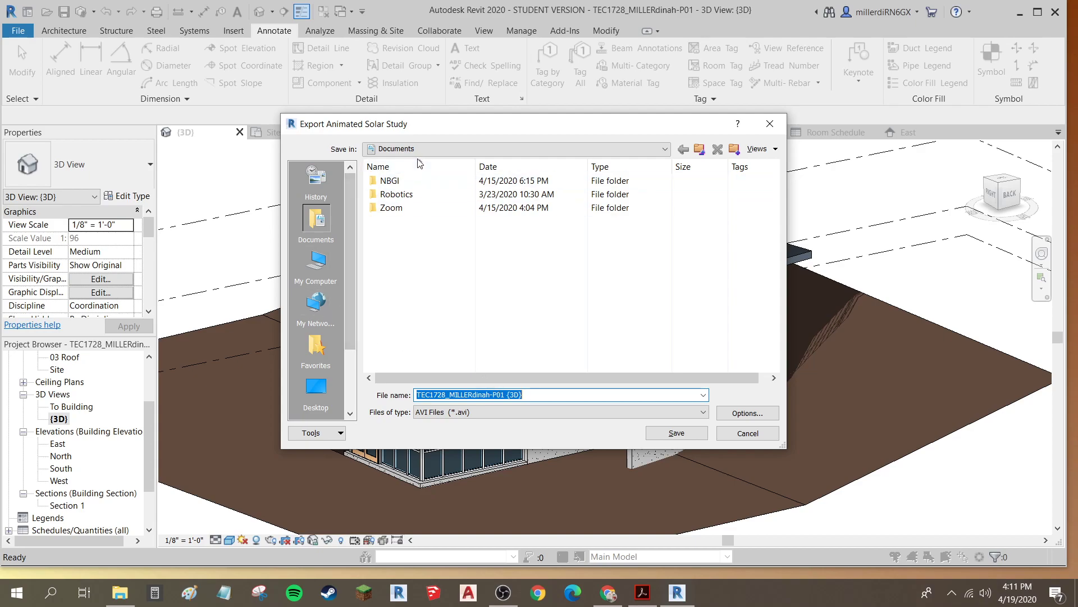
Save the AVI to the Desktop, replacing the file name's {3D} ending with -SolarStudy, using Full Frames (Uncompressed) compression
{"action": "left_click", "coordinate": [665, 148]}
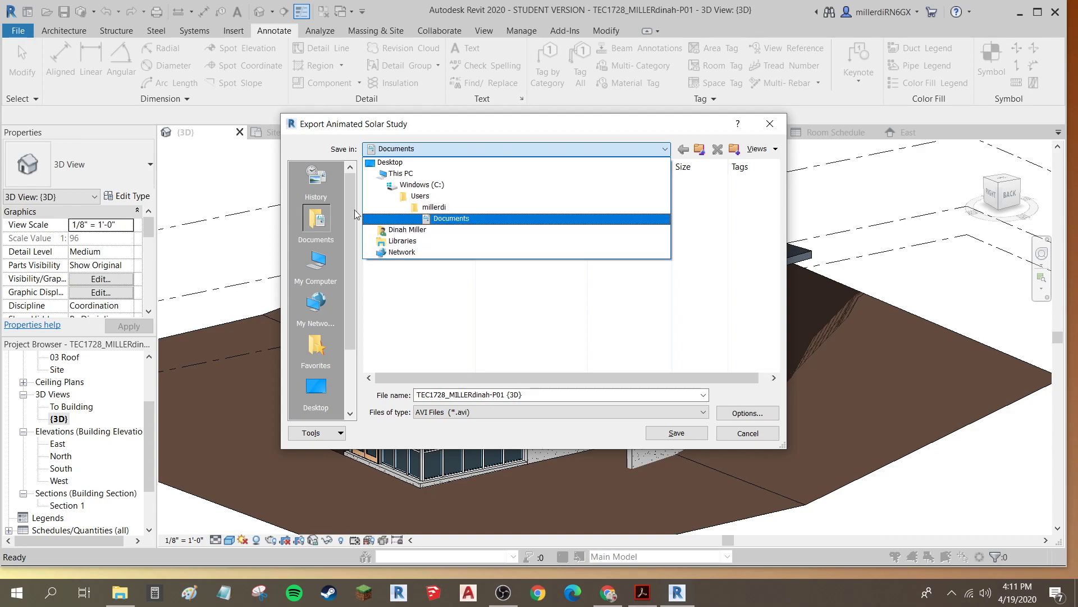
{"action": "left_click", "coordinate": [392, 162]}
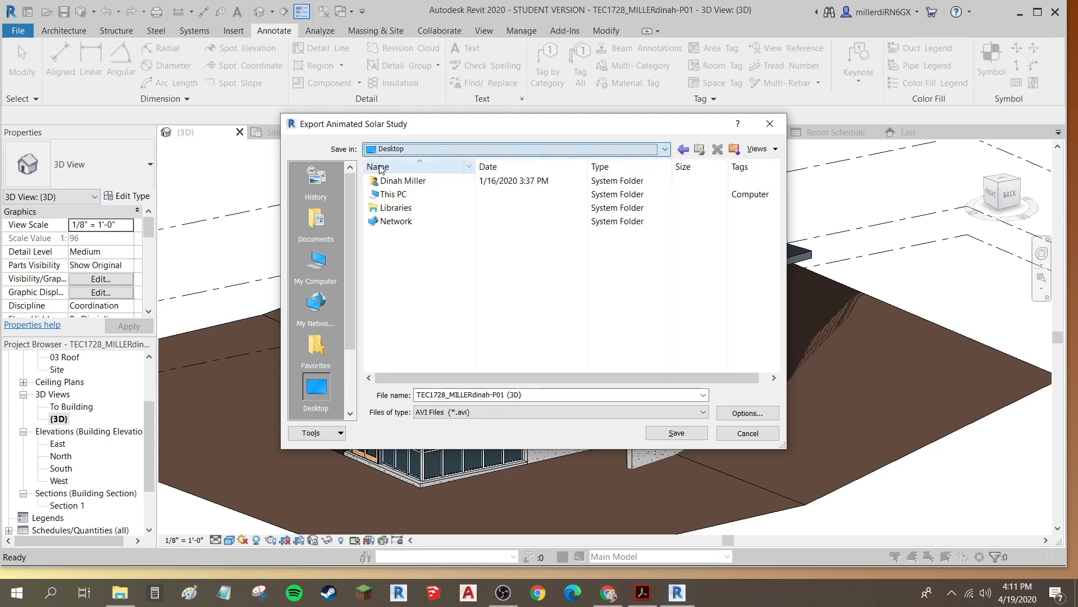
{"action": "left_click", "coordinate": [542, 393]}
{"action": "left_click", "coordinate": [543, 394]}
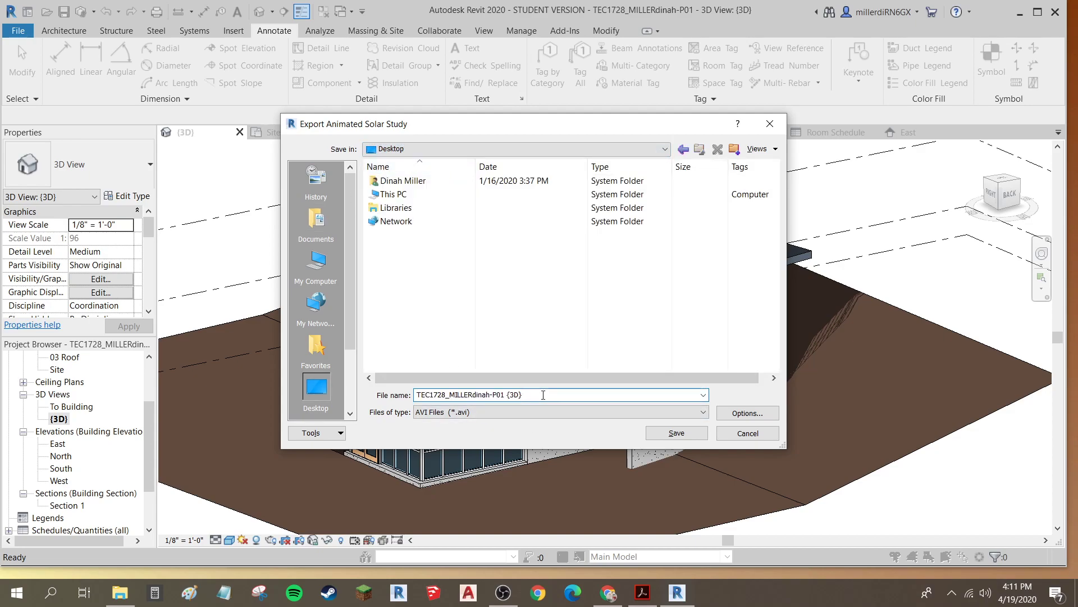
{"action": "key", "text": "BackSpace"}
{"action": "key", "text": "BackSpace"}
{"action": "key", "text": "BackSpace"}
{"action": "key", "text": "BackSpace"}
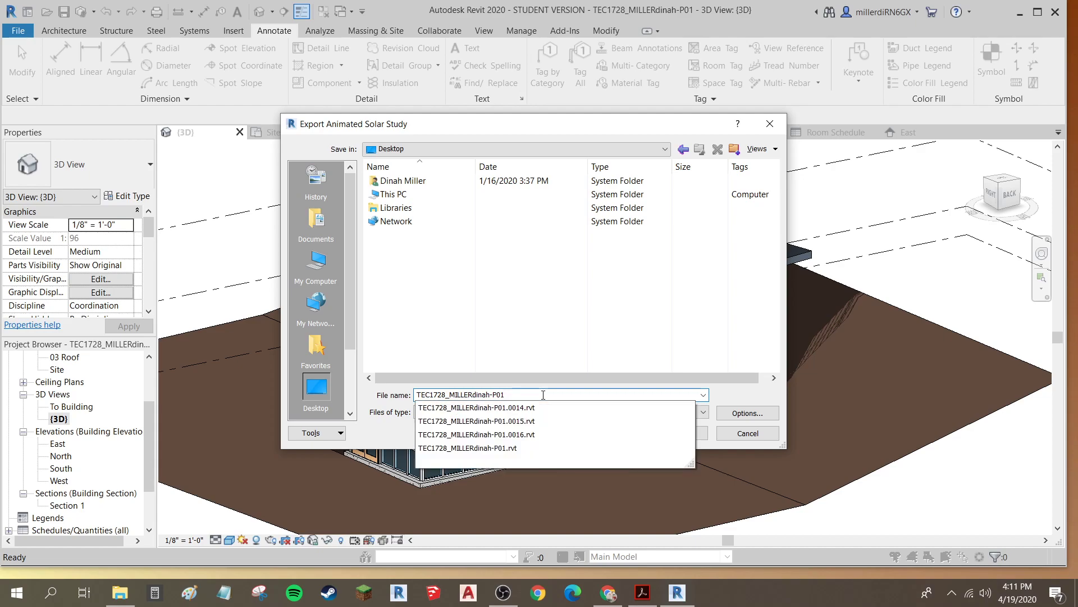
{"action": "type", "text": "-sOLAR"}
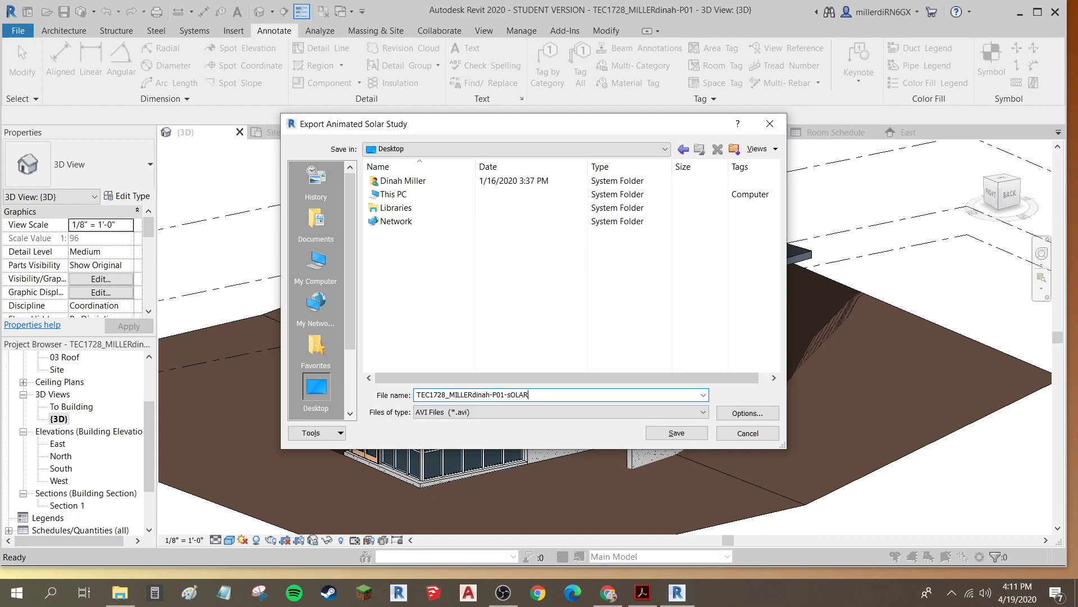
{"action": "key", "text": "BackSpace"}
{"action": "type", "text": "SolarStudy"}
{"action": "key", "text": "Return"}
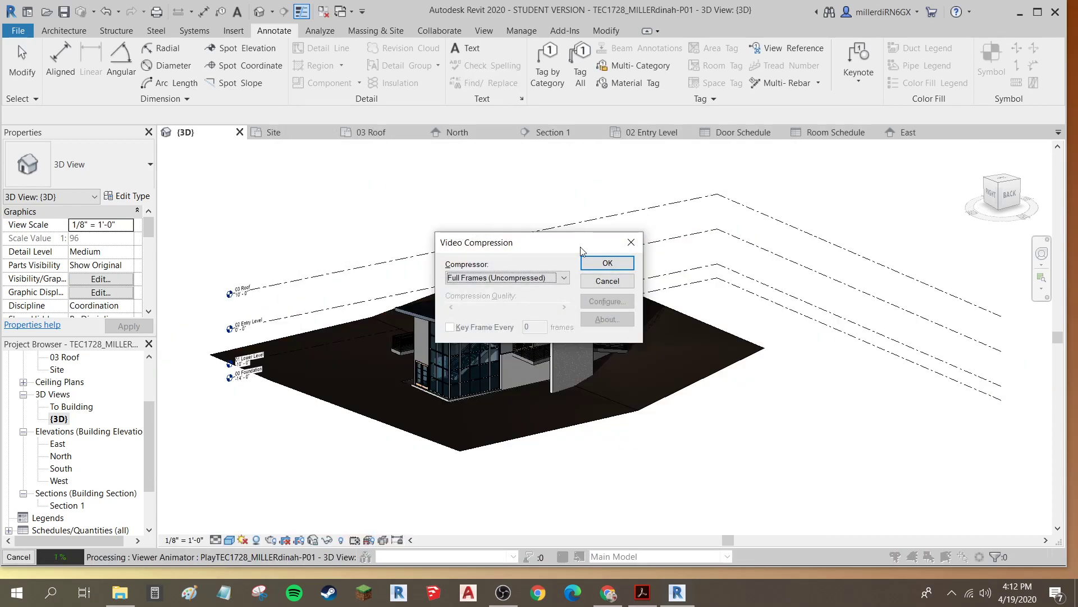
{"action": "left_click", "coordinate": [624, 263]}
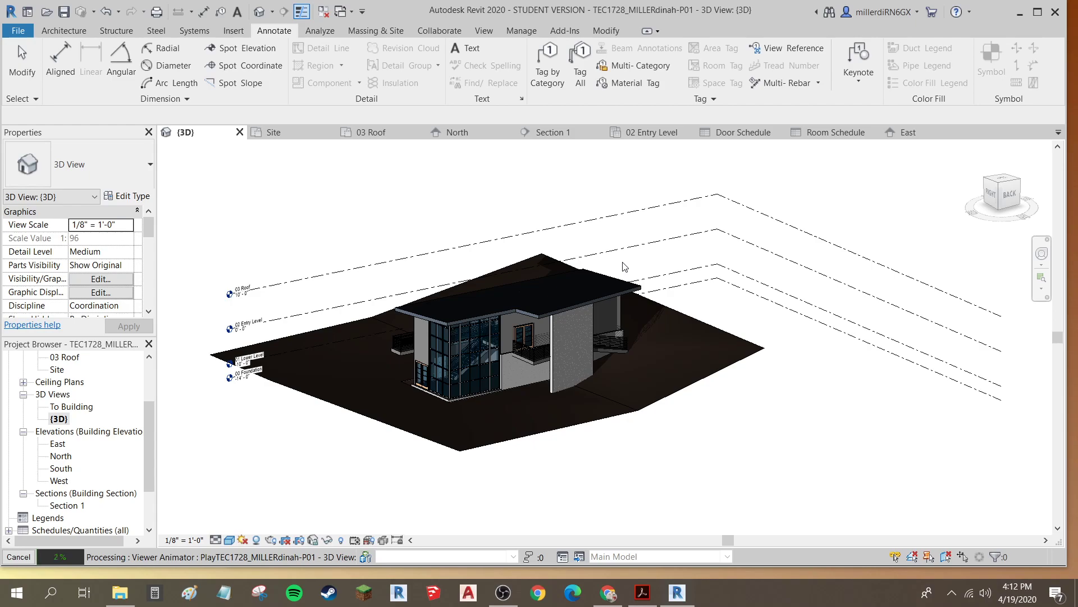